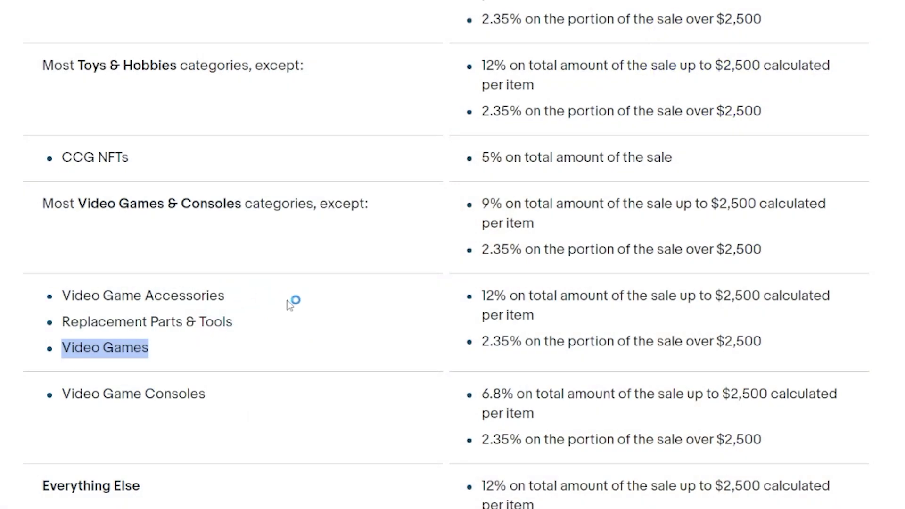
# Step: Set the item price in cell B1 of the eBay Equation sheet to 15
pyautogui.click(462, 297)
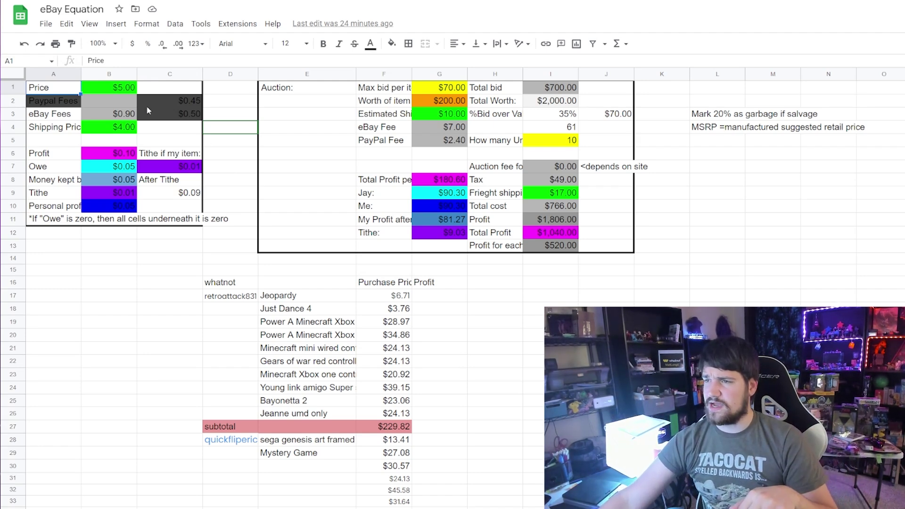
pyautogui.click(128, 91)
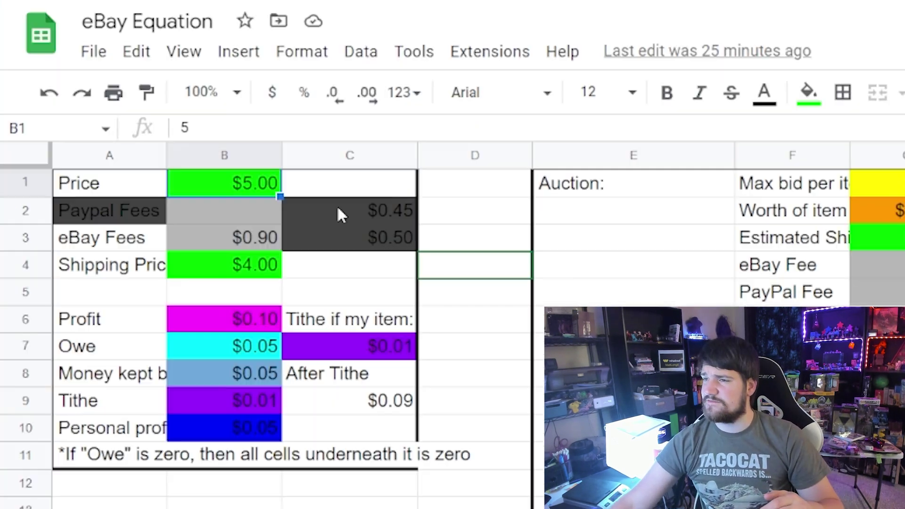
pyautogui.write('15')
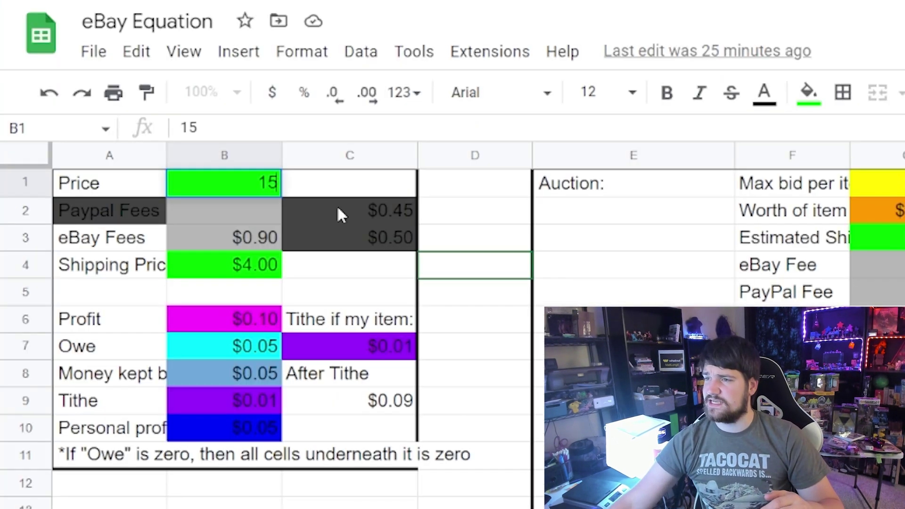
pyautogui.click(175, 92)
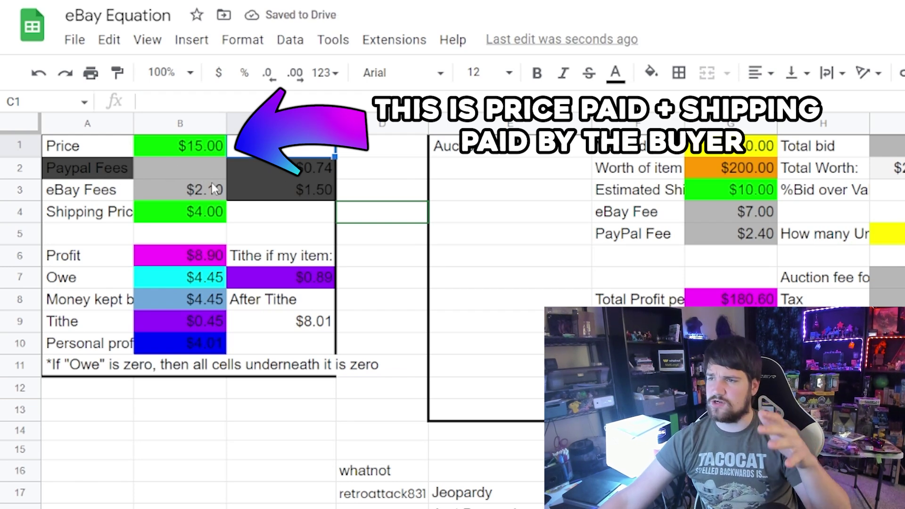
# Step: Examine the eBay fee, shipping, profit, owed share and tithe cells and their formulas in the item calculator
pyautogui.click(177, 186)
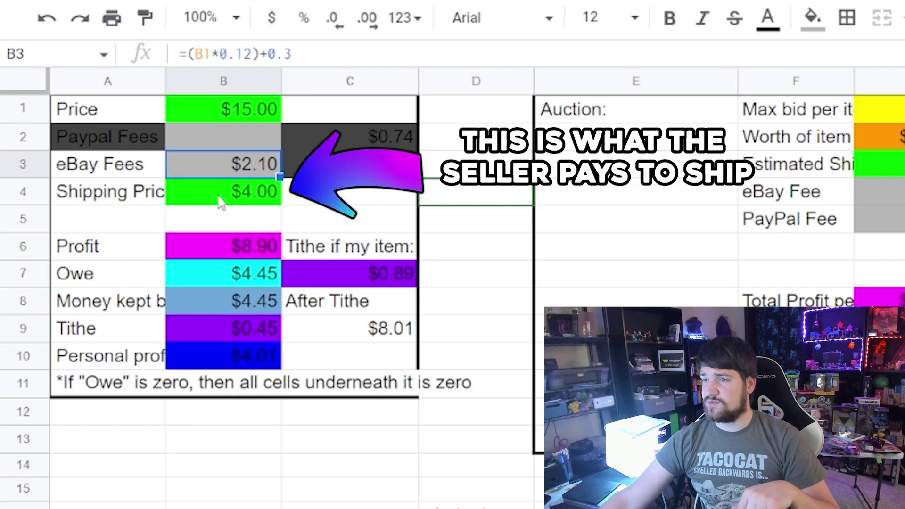
pyautogui.click(288, 200)
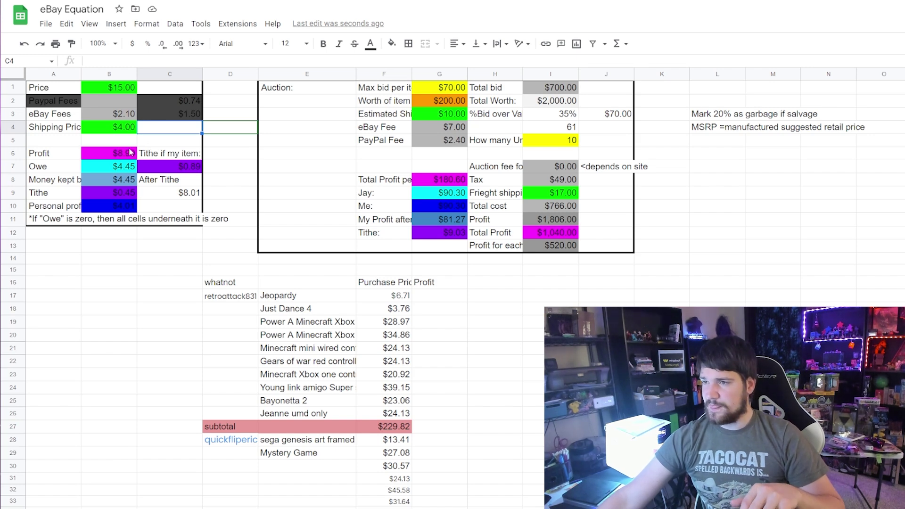
pyautogui.click(132, 154)
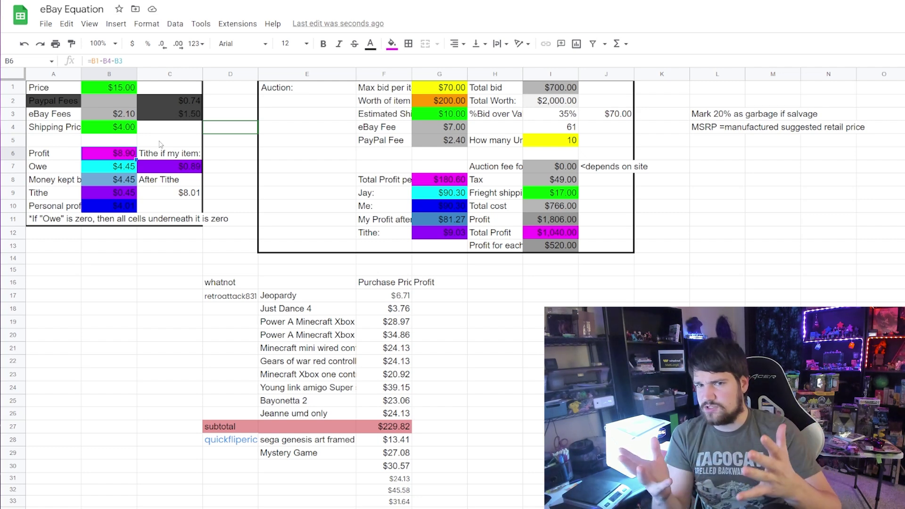
pyautogui.click(116, 170)
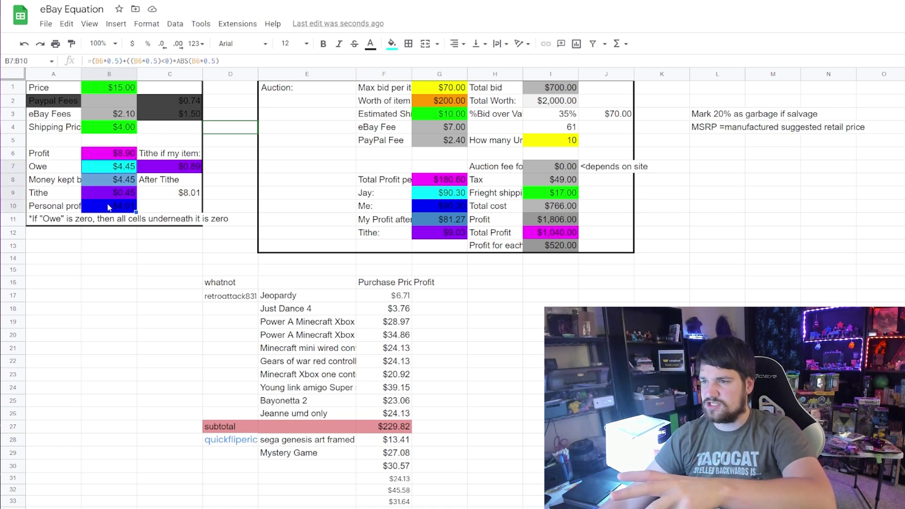
pyautogui.click(109, 245)
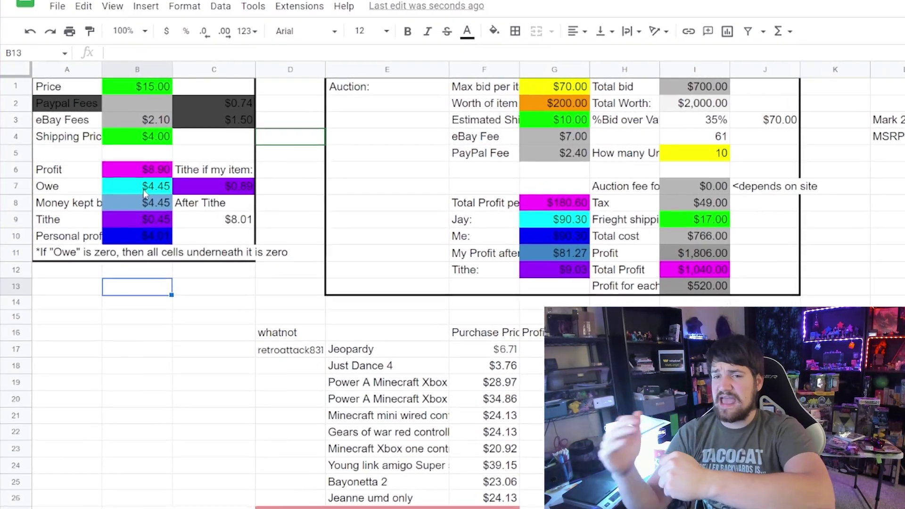
pyautogui.click(128, 191)
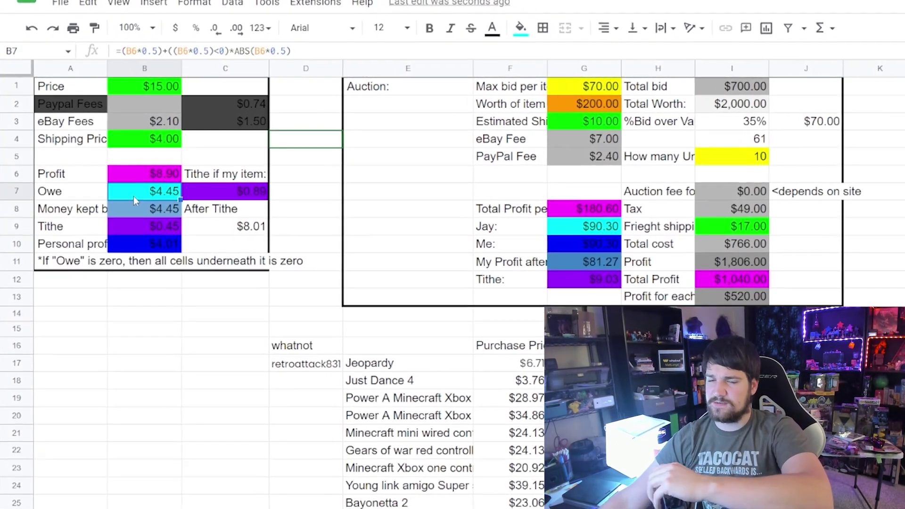
pyautogui.click(217, 198)
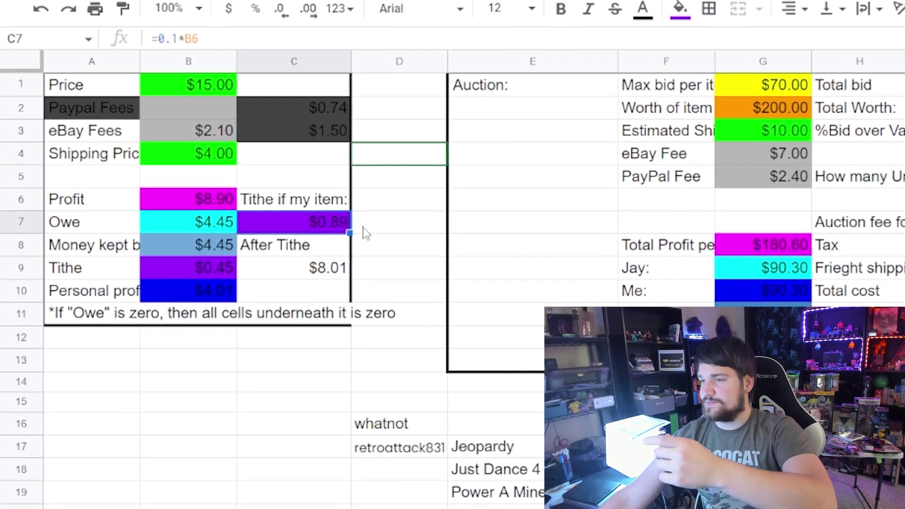
pyautogui.click(364, 228)
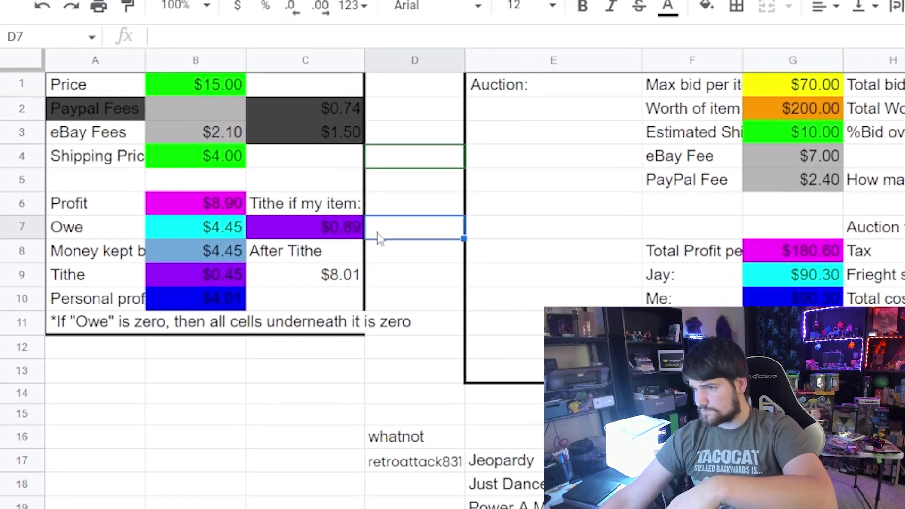
pyautogui.press('Left')
pyautogui.press('Right')
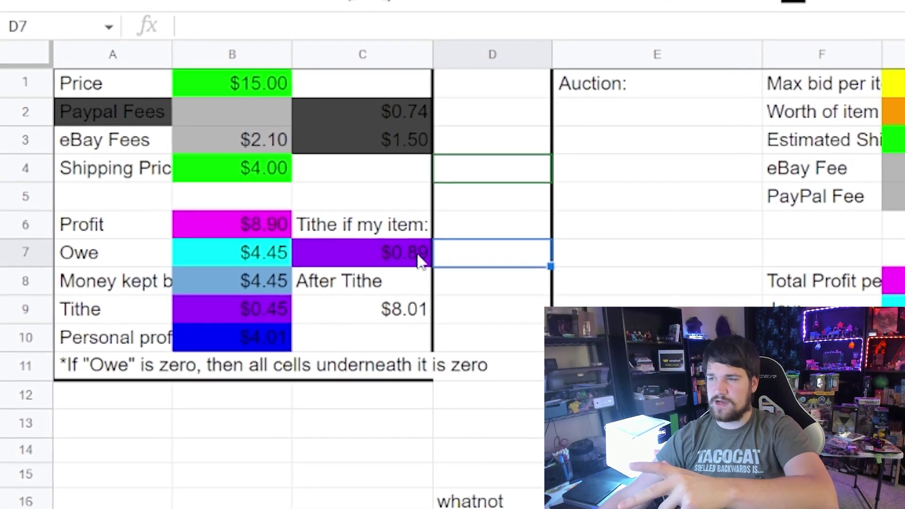
pyautogui.click(420, 260)
pyautogui.click(471, 262)
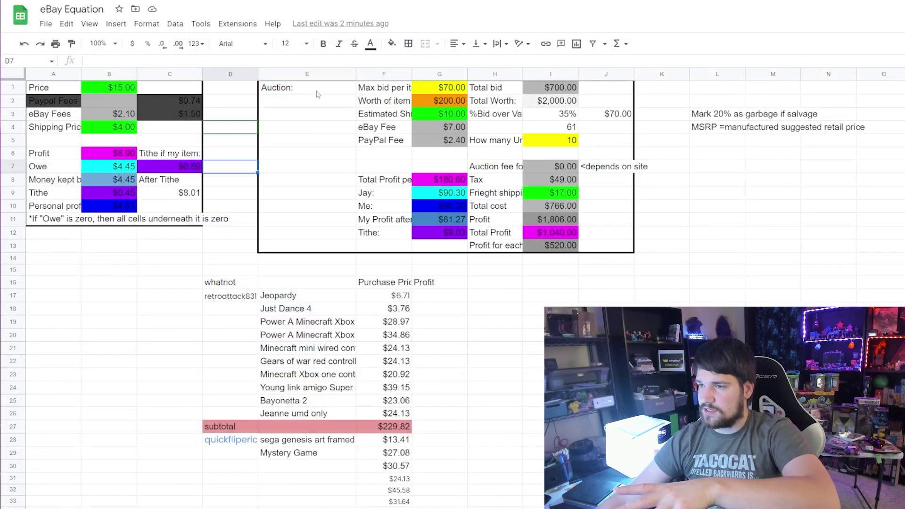
# Step: Review the auction calculator, the side notes and the whatnot purchase list through to its overall total
pyautogui.moveTo(307, 89); pyautogui.dragTo(591, 221)
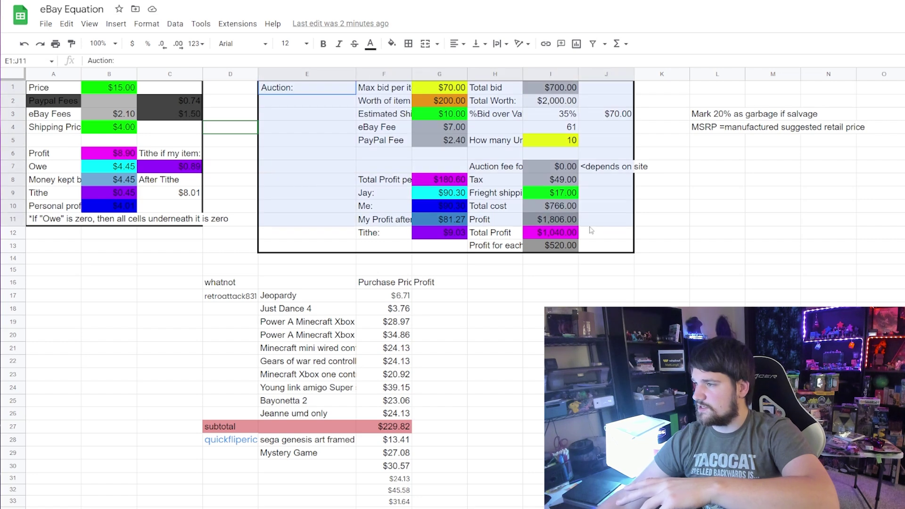
pyautogui.click(617, 300)
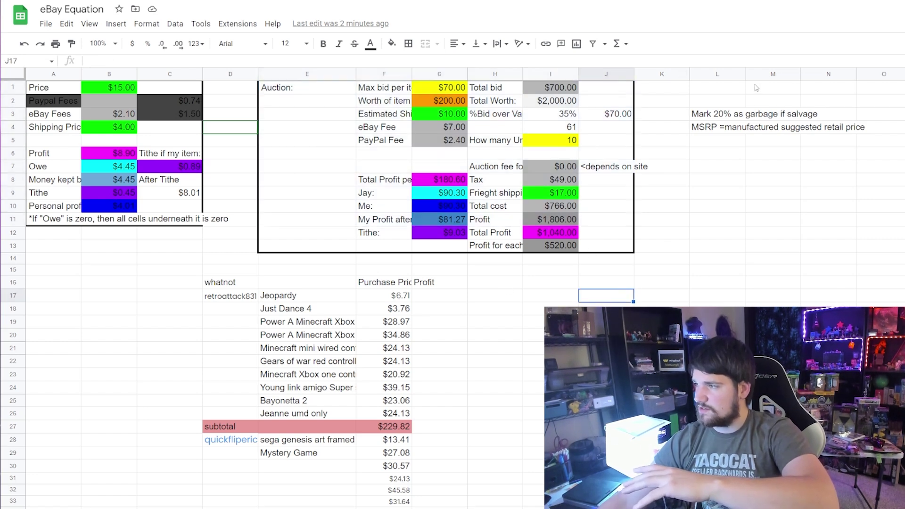
pyautogui.moveTo(716, 100); pyautogui.dragTo(717, 127)
pyautogui.moveTo(717, 282); pyautogui.dragTo(717, 302)
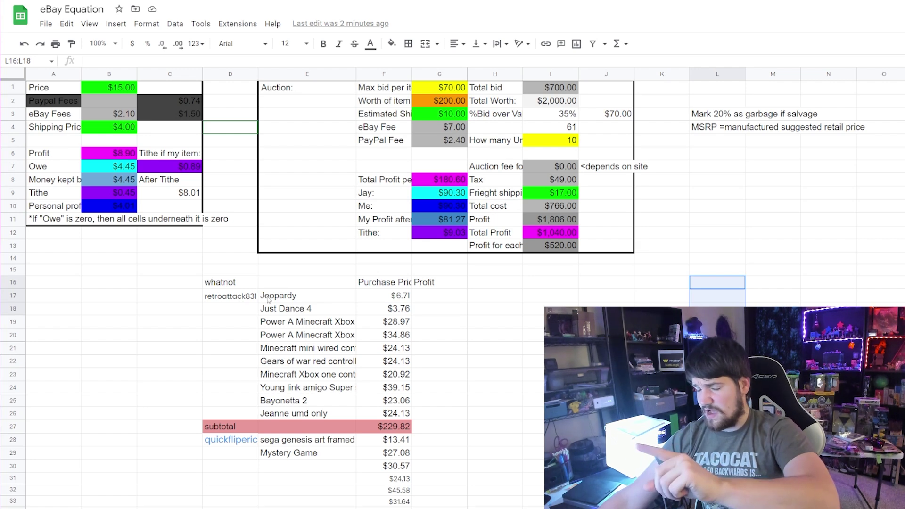
pyautogui.moveTo(280, 301); pyautogui.dragTo(377, 419)
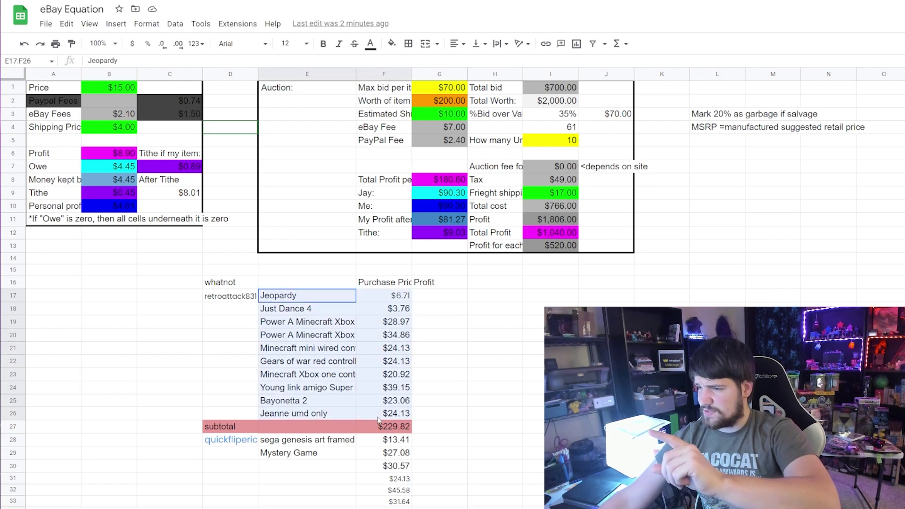
pyautogui.click(447, 416)
pyautogui.scroll(-5, 448, 417)
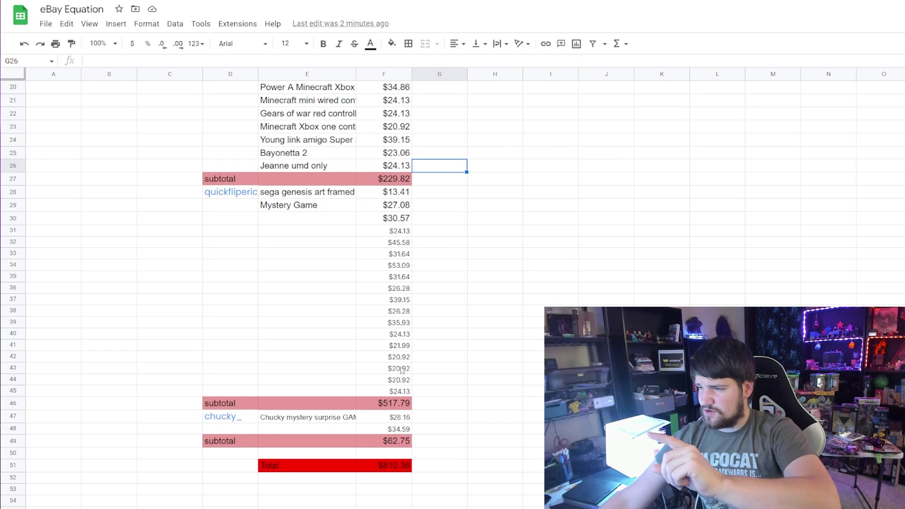
pyautogui.click(387, 467)
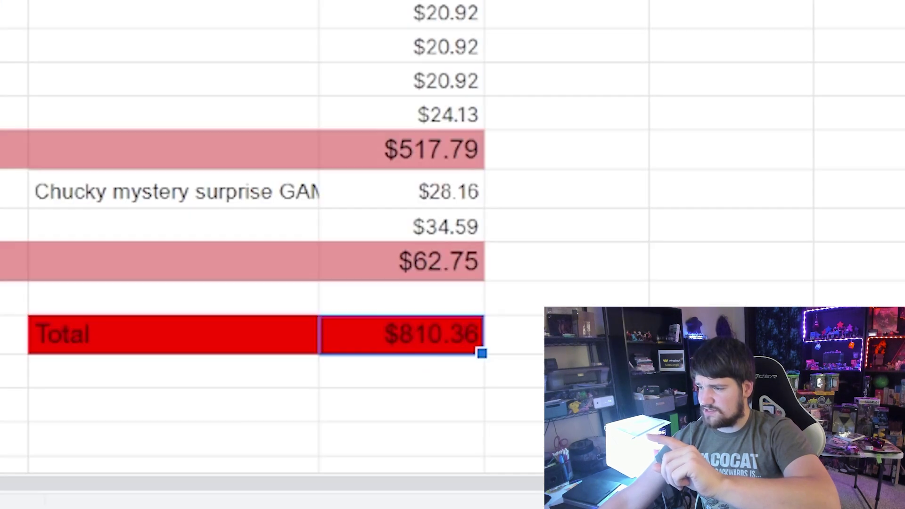
pyautogui.click(622, 317)
pyautogui.scroll(5, 457, 460)
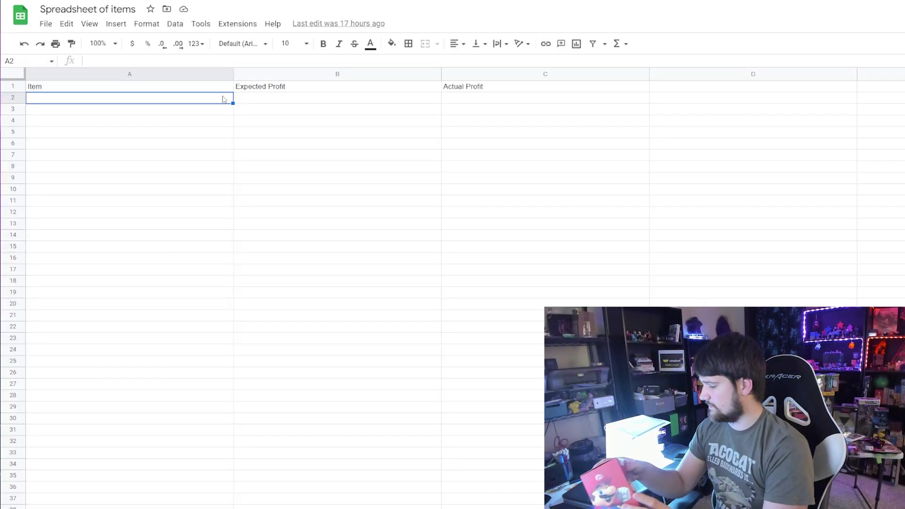
# Step: In the Spreadsheet of items, record Fire Flower Mario Light in row 2 with an expected profit of 8.90
pyautogui.write('Fire Flower Mario Light')
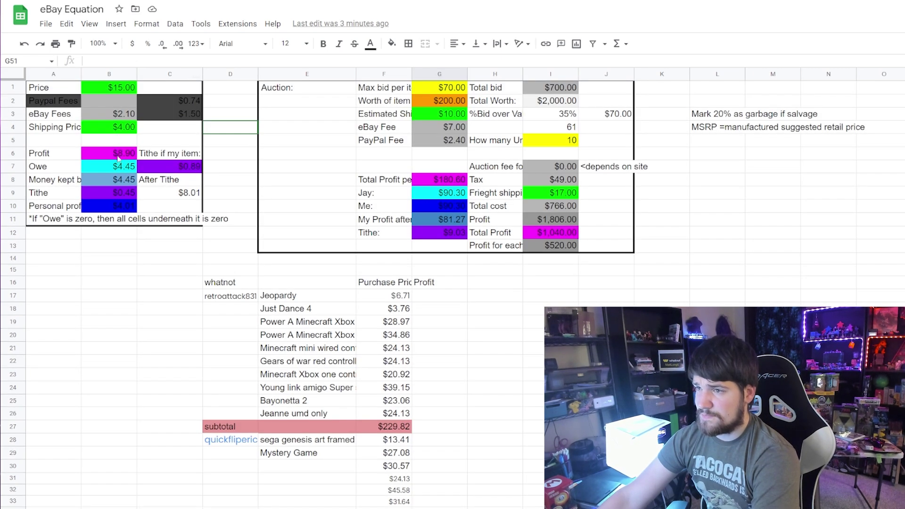
pyautogui.click(118, 158)
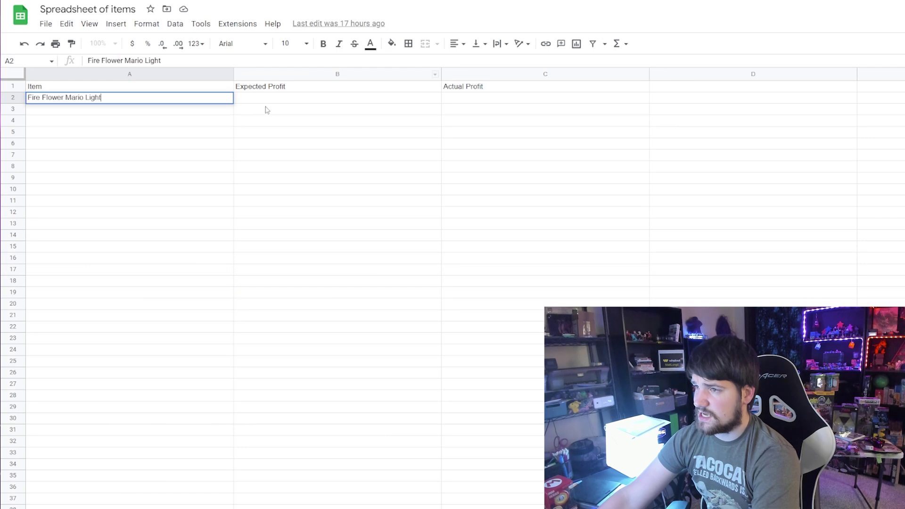
pyautogui.click(265, 101)
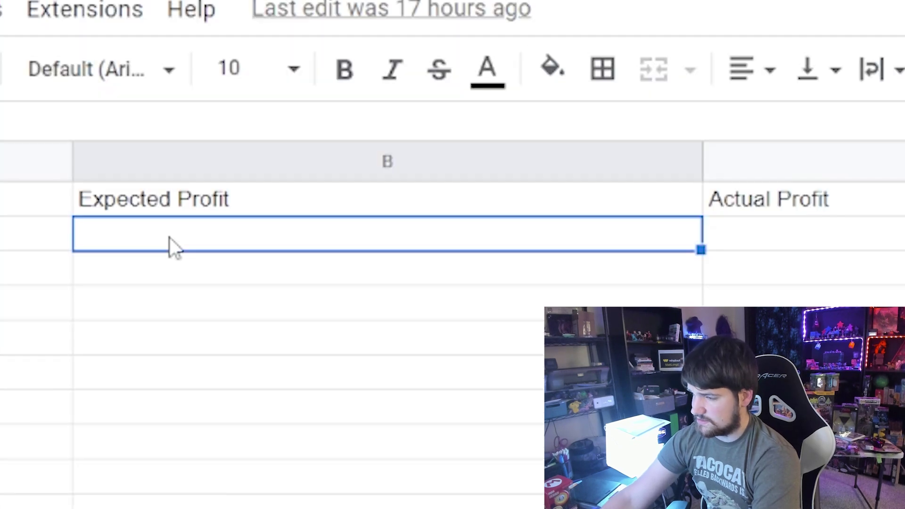
pyautogui.write('8.9')
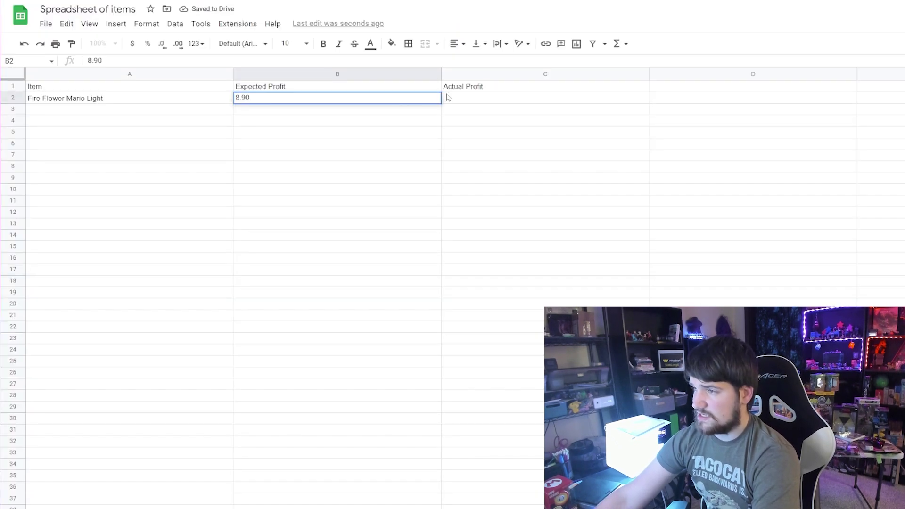
pyautogui.click(462, 101)
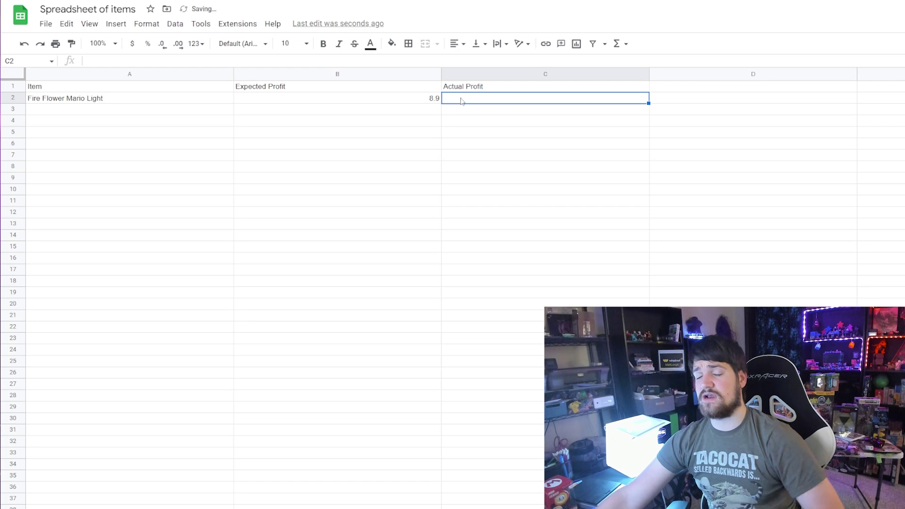